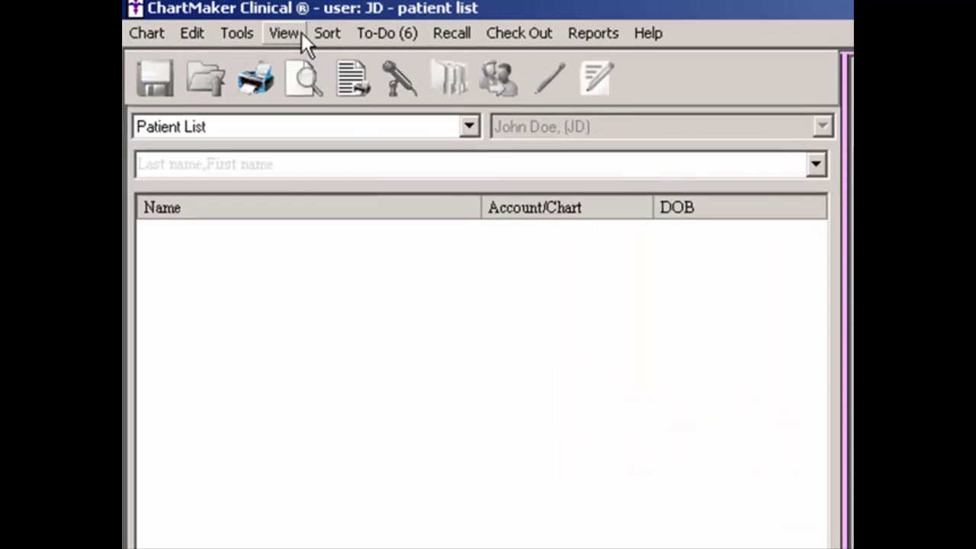
Step: Switch the main list from patients to all templates, showing 99 templates from Blank Paper
left_click(296, 32)
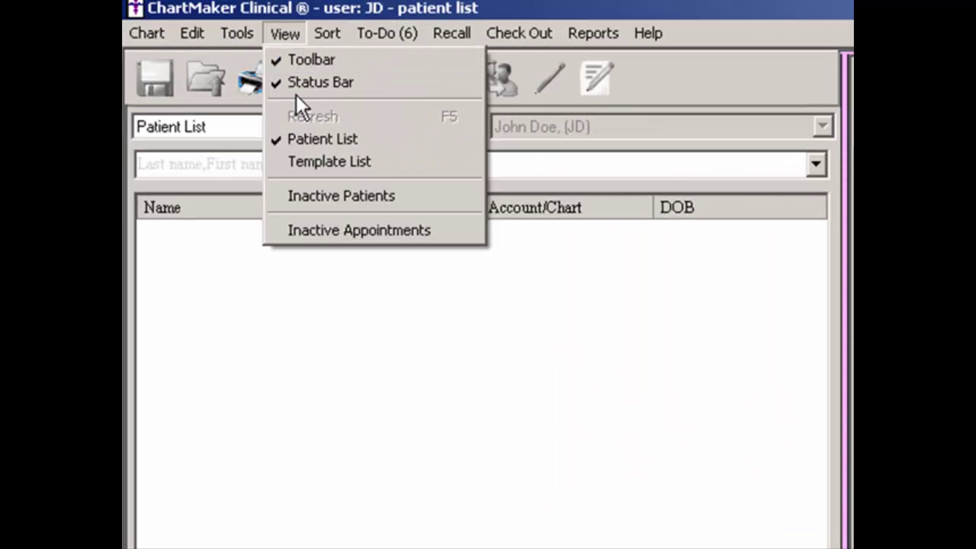
left_click(296, 161)
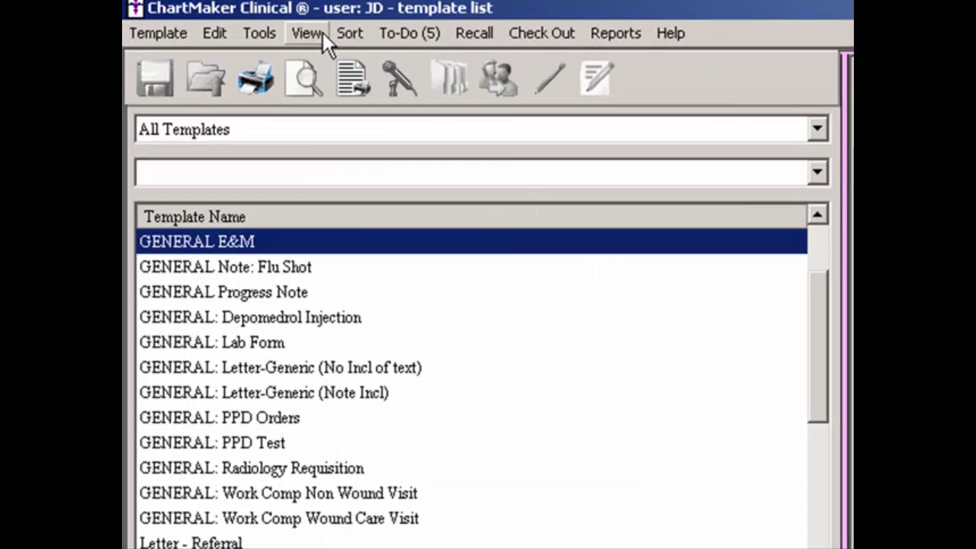
left_click(322, 33)
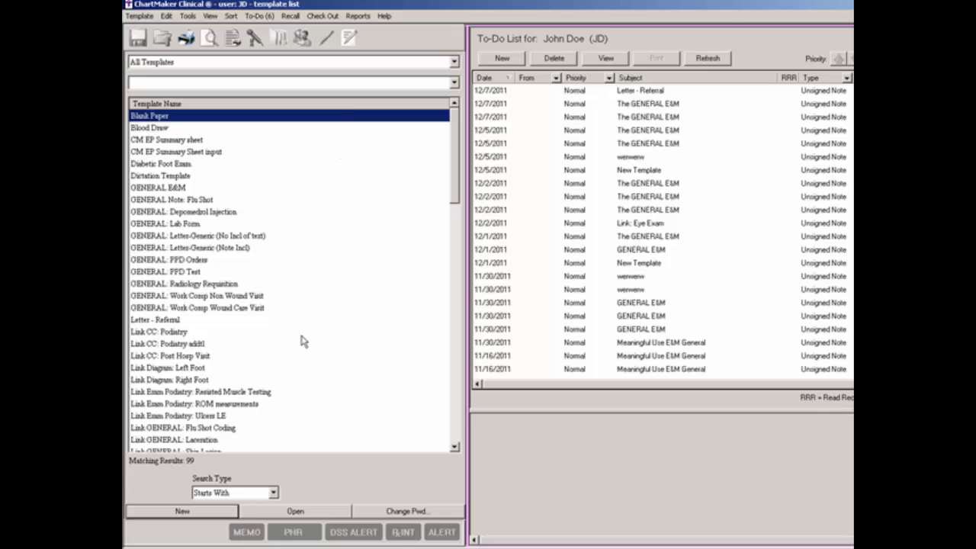
Step: Create a blank New Template, sequence 5000, in the template editor
left_click(219, 518)
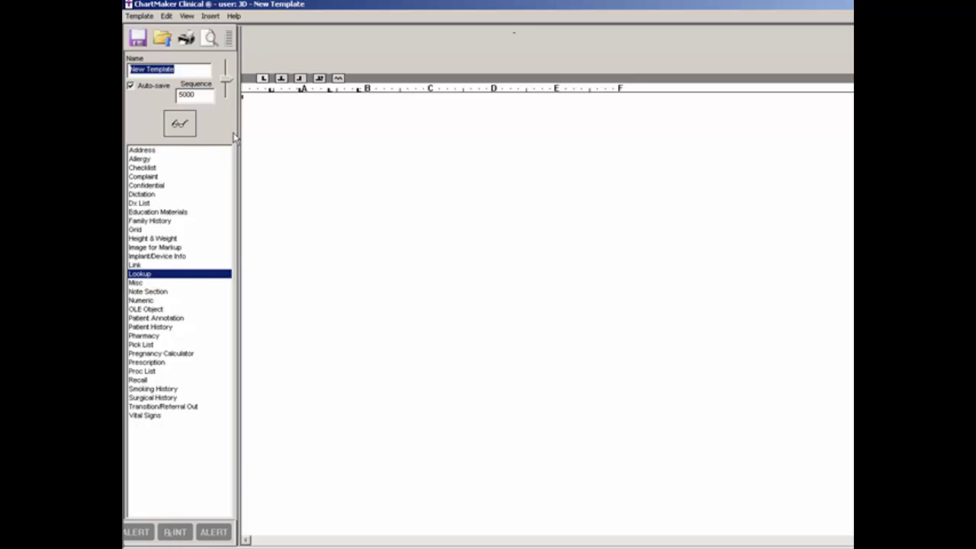
Step: Replace the name New Template with 'Our New Template'
key("Tab")
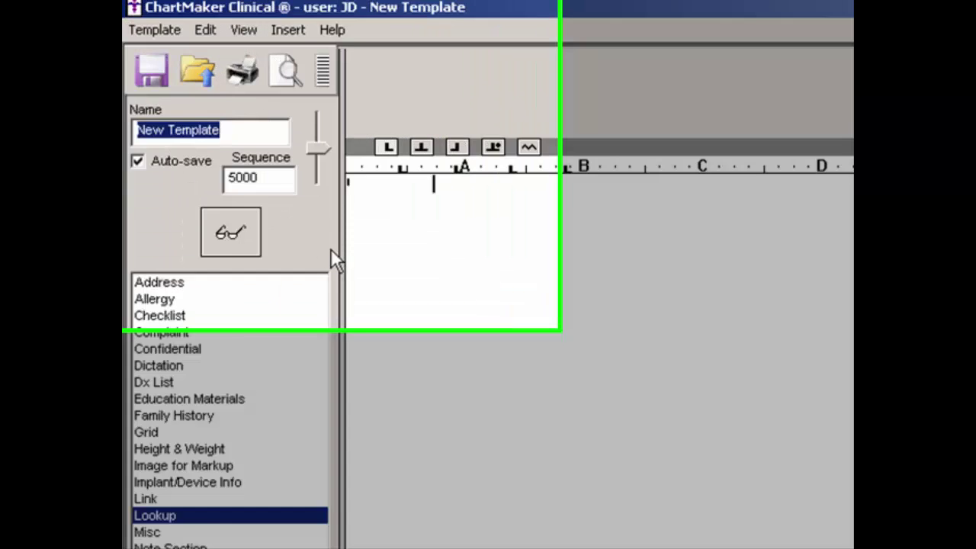
type("Our New ")
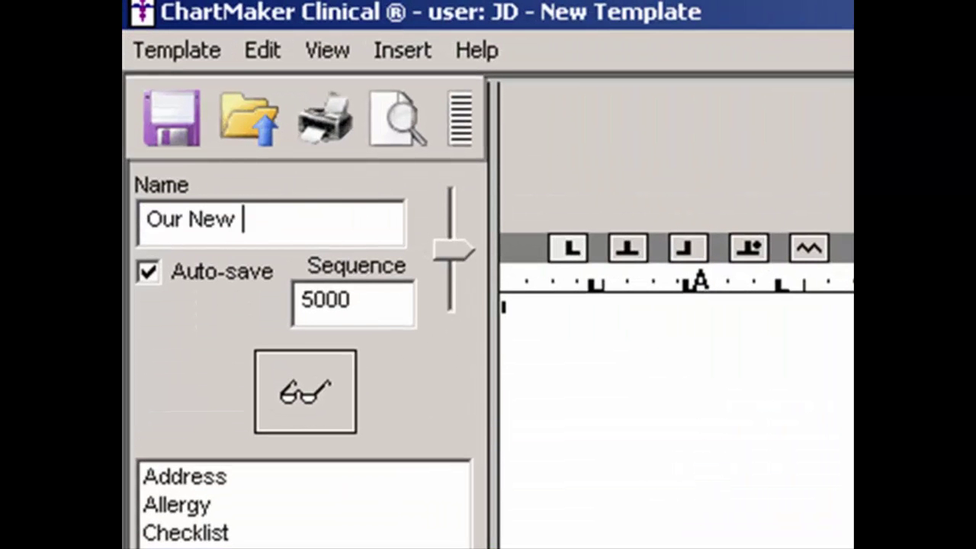
type("Template")
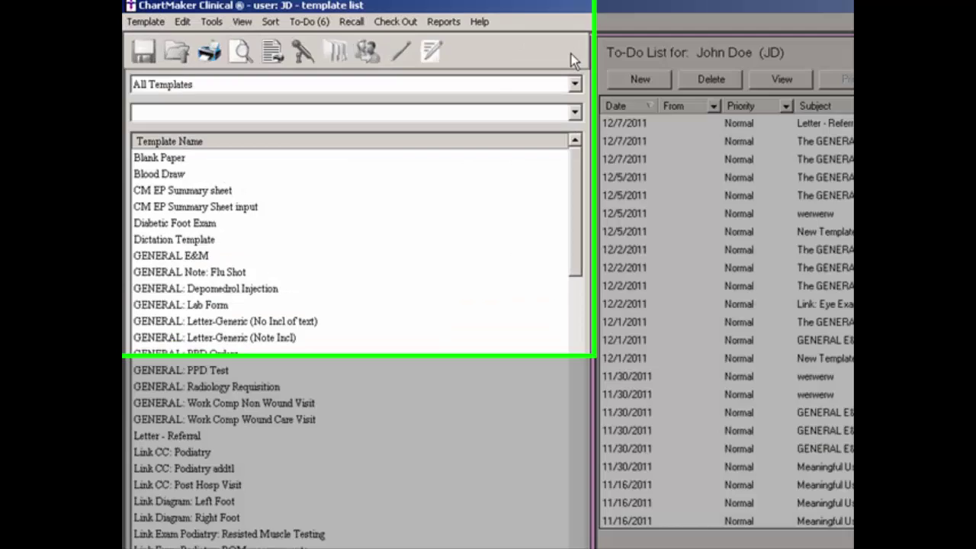
Step: Keep the All Templates filter, search 'general', and open the GENERAL Note: Flu Shot template
left_click(574, 84)
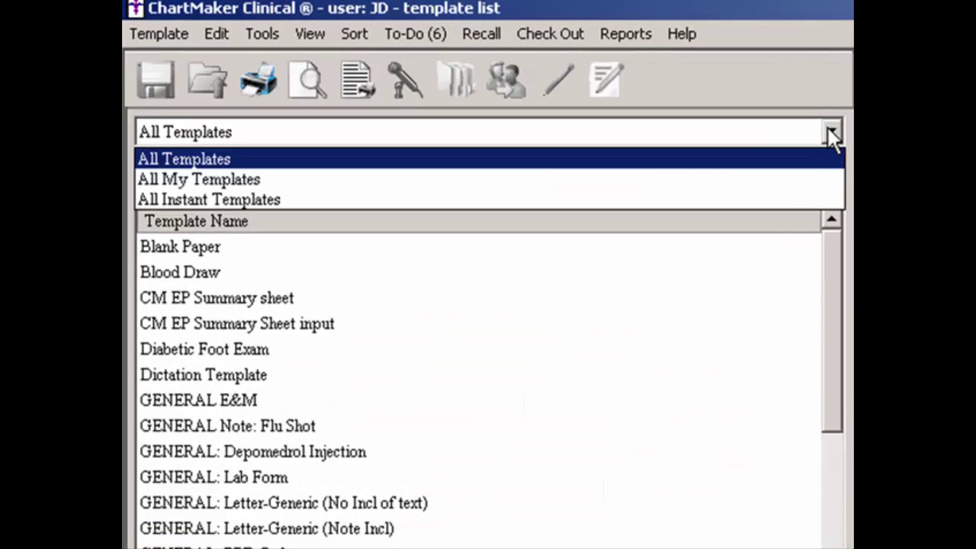
left_click(792, 161)
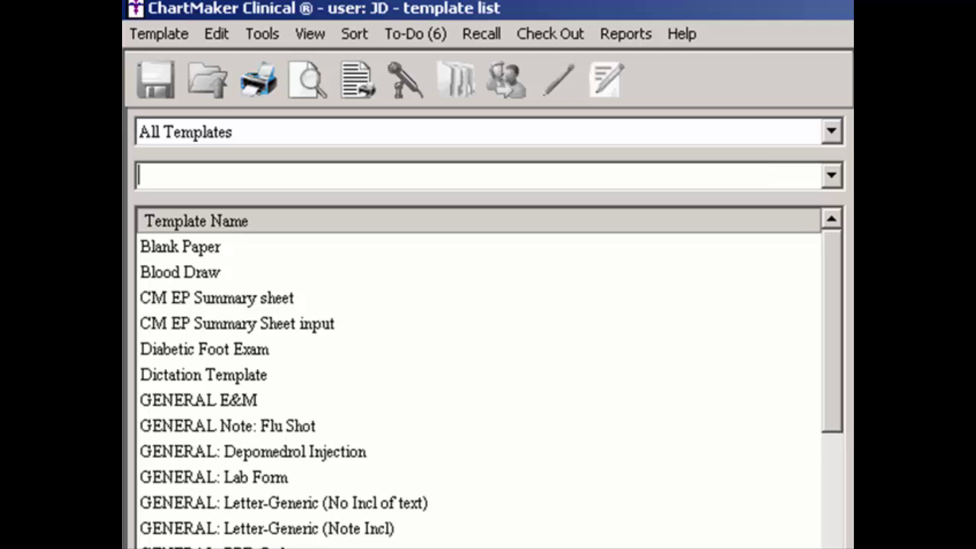
type("general")
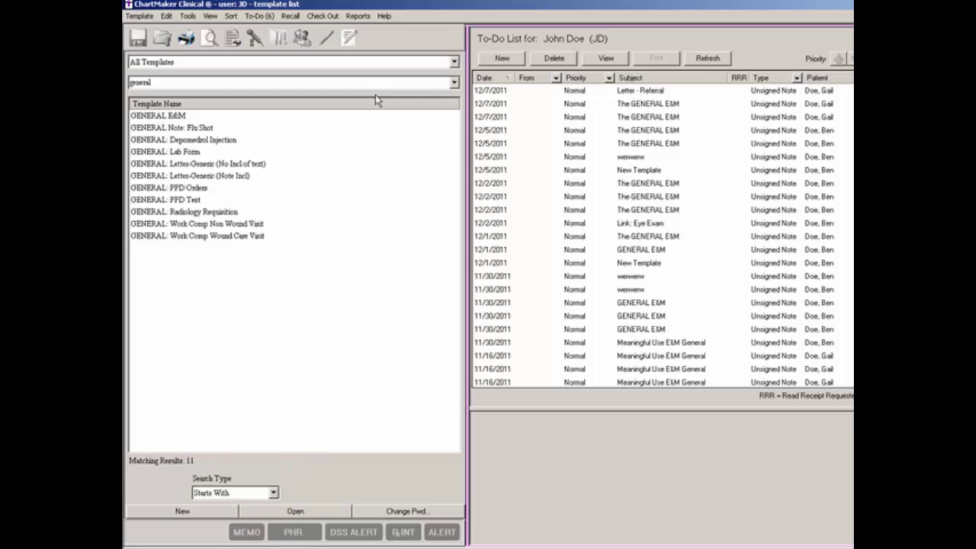
left_click(180, 129)
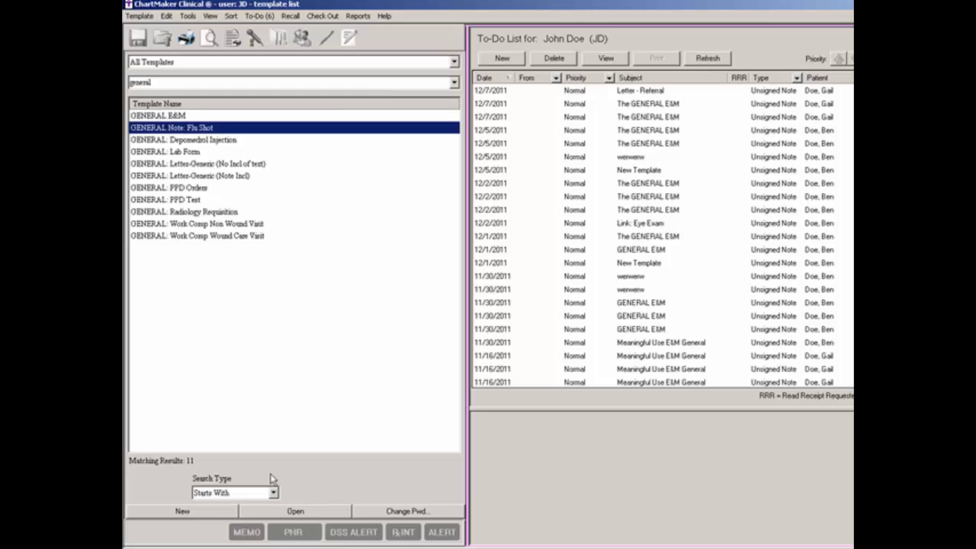
left_click(289, 518)
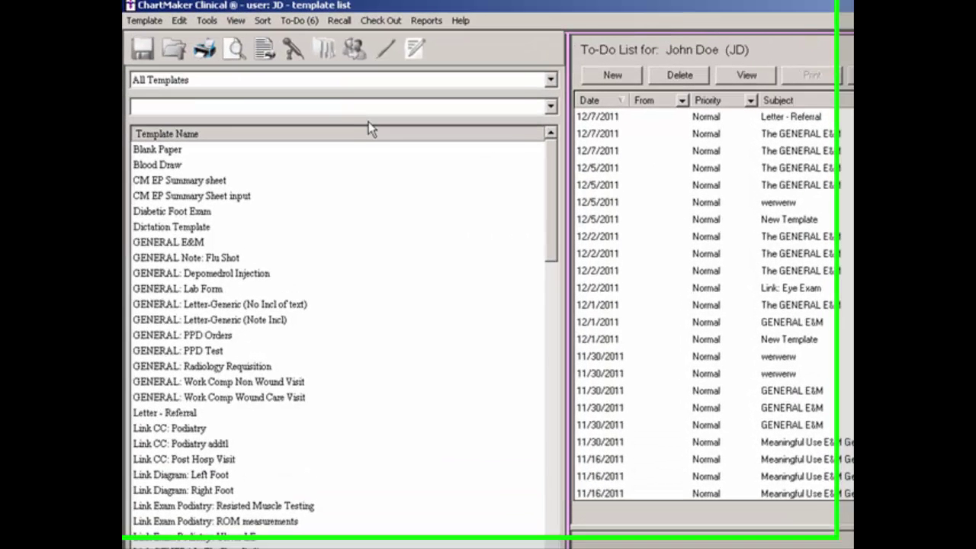
Step: Search 'our' and delete Our New Template through Edit > Delete Template
type("our")
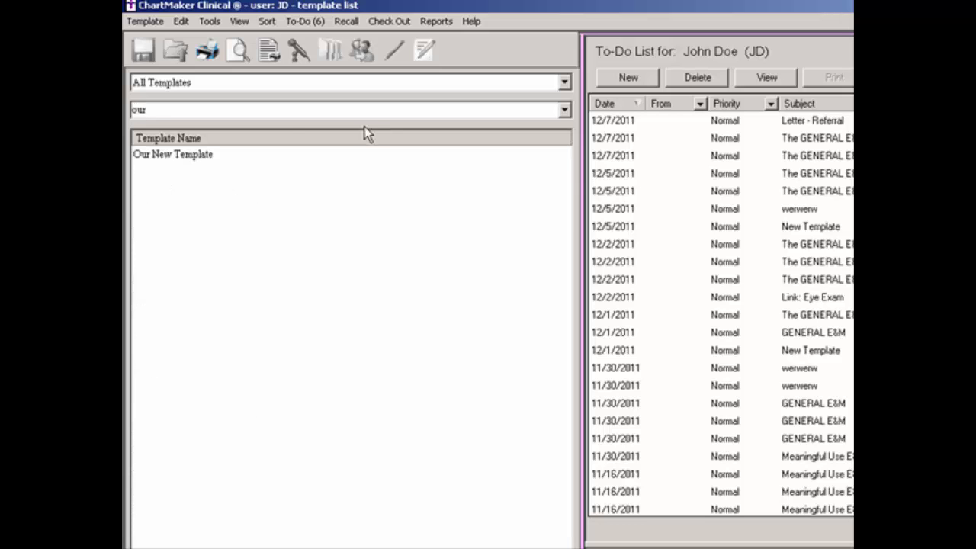
left_click(156, 159)
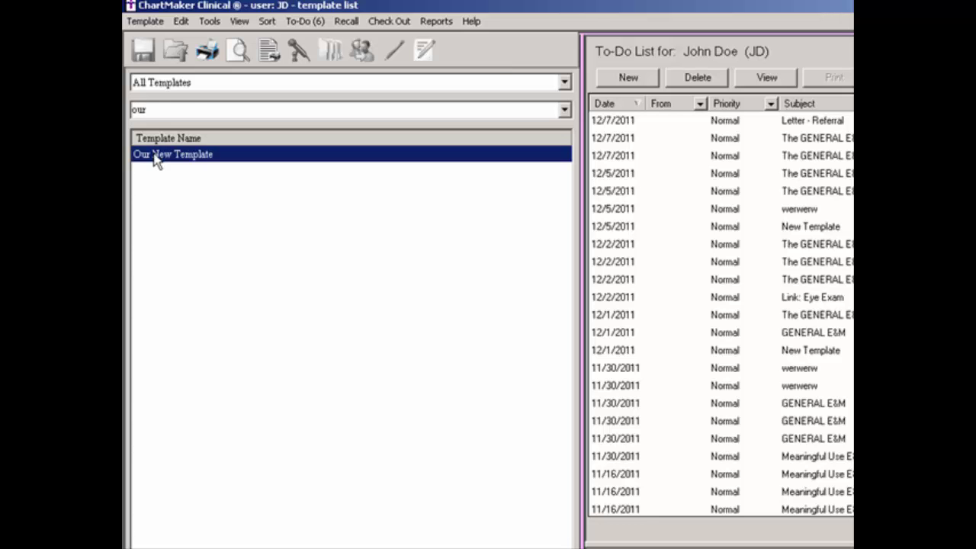
left_click(183, 22)
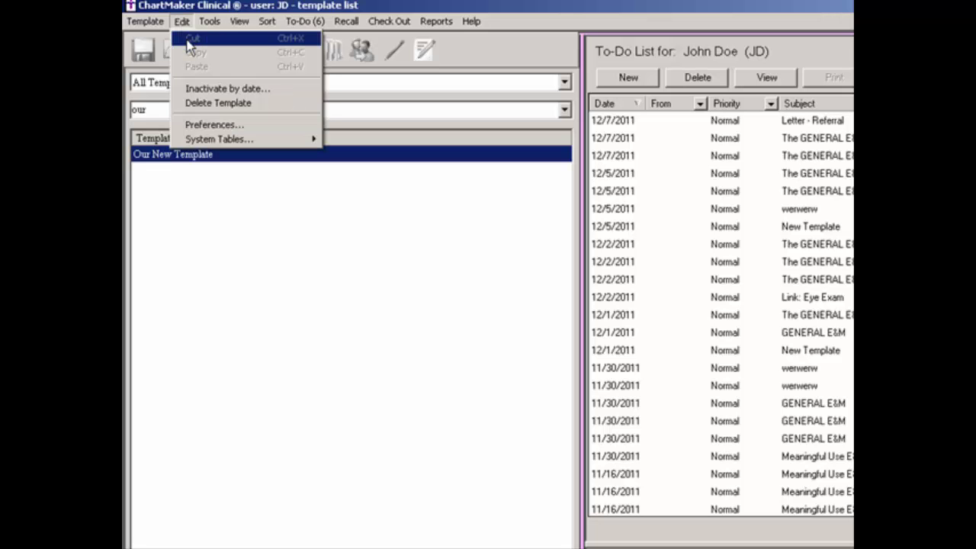
left_click(200, 103)
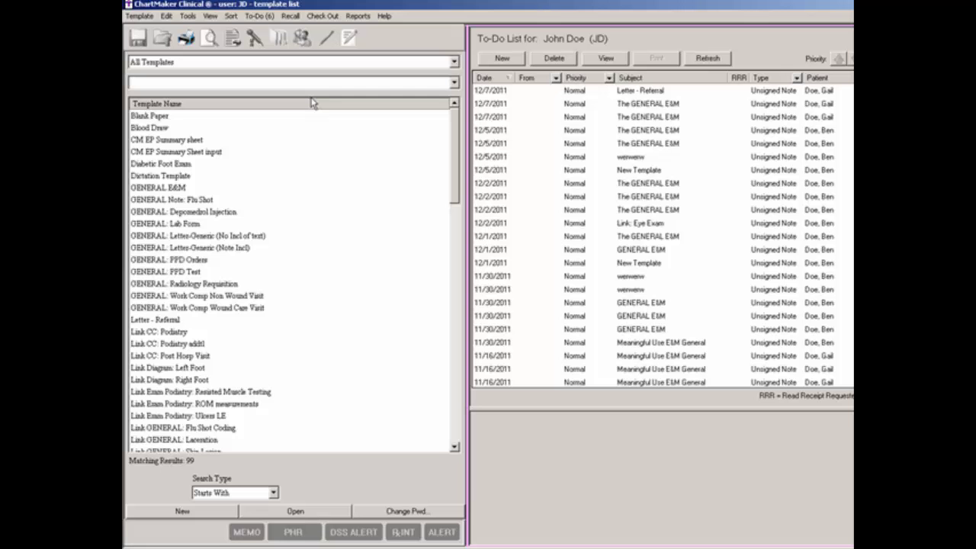
Step: Filter the templates by 'general', open GENERAL E&M, and clone it
type("general")
key("Return")
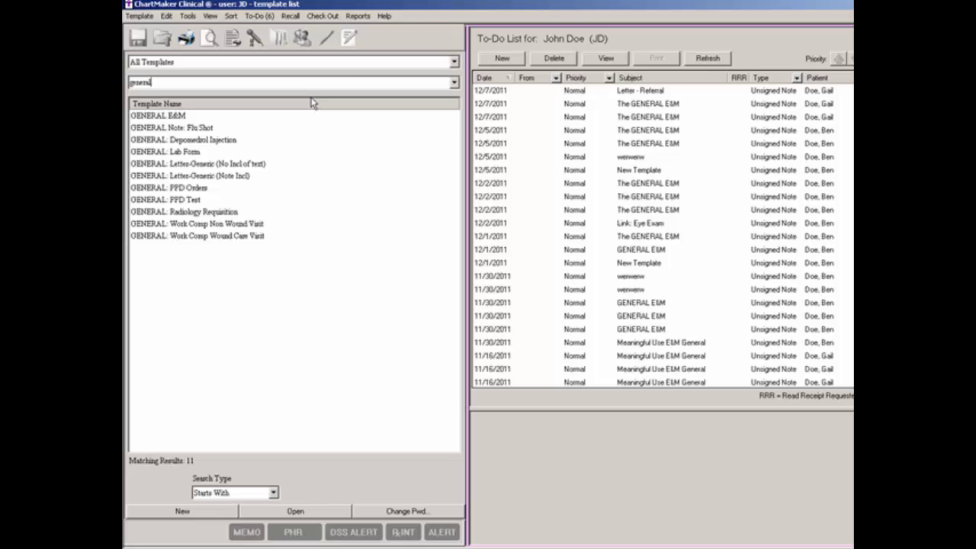
double_click(186, 116)
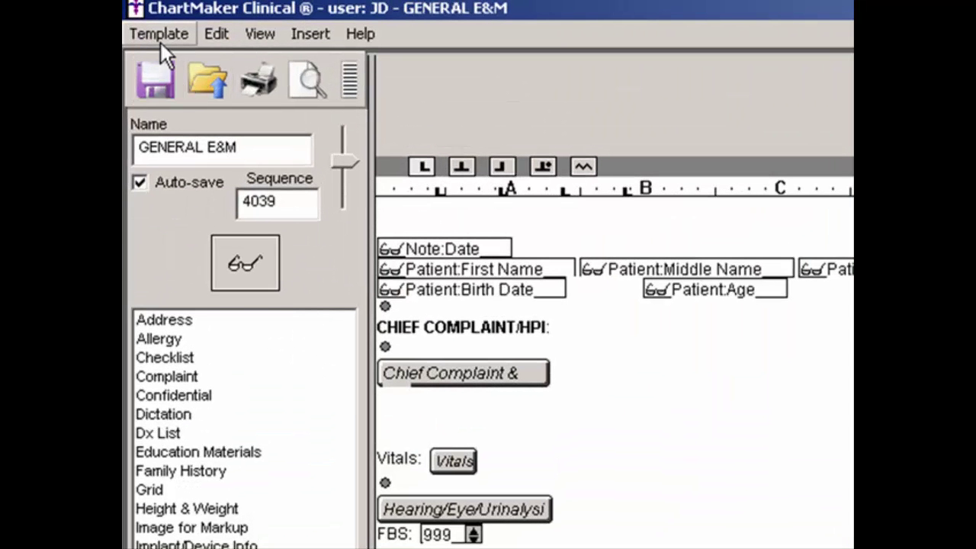
left_click(161, 43)
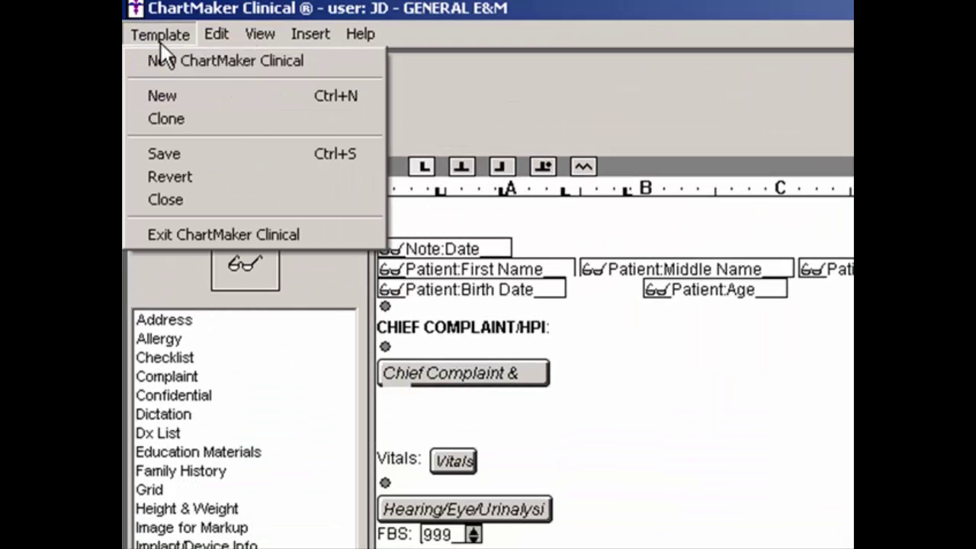
left_click(150, 118)
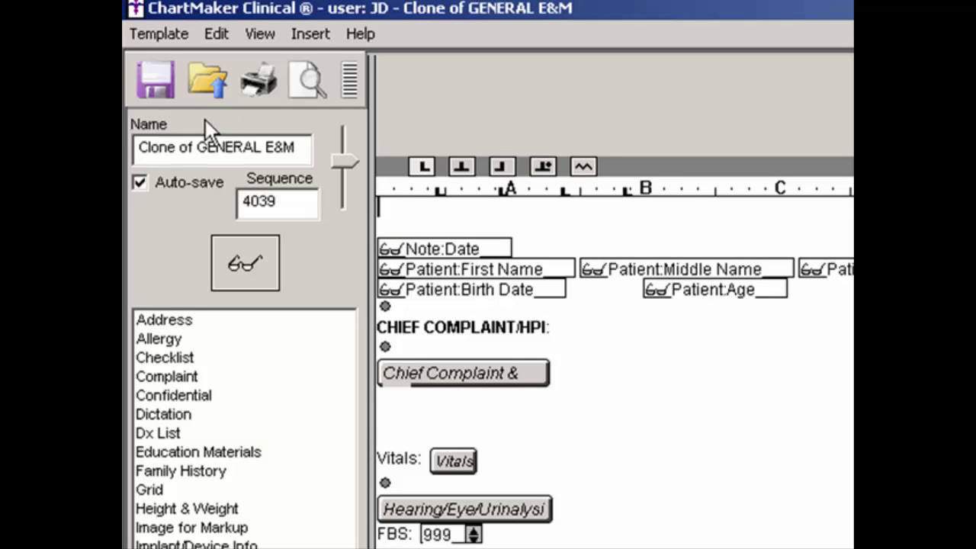
Step: Rename the clone from 'Clone of GENERAL E&M' to 'NEW GENERAL E&M'
left_click(312, 141)
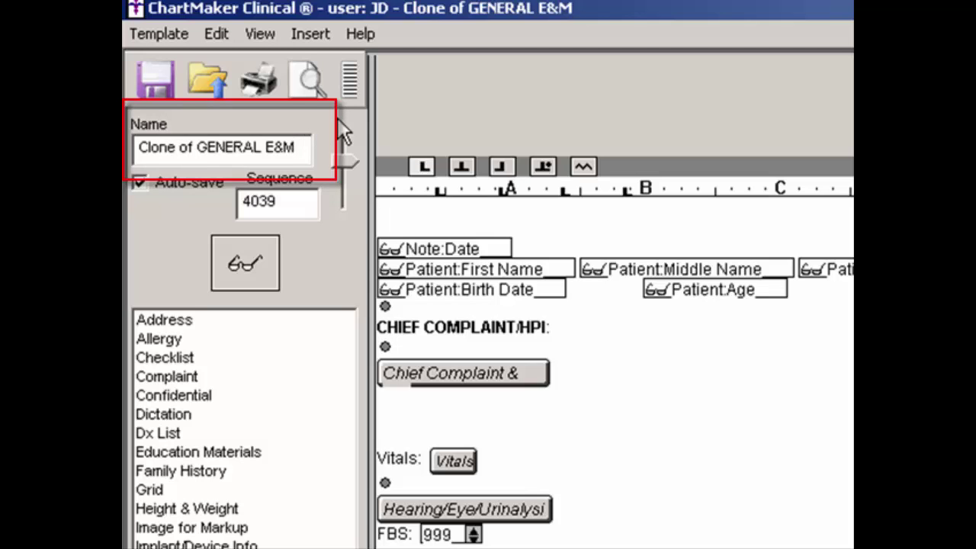
key("Home")
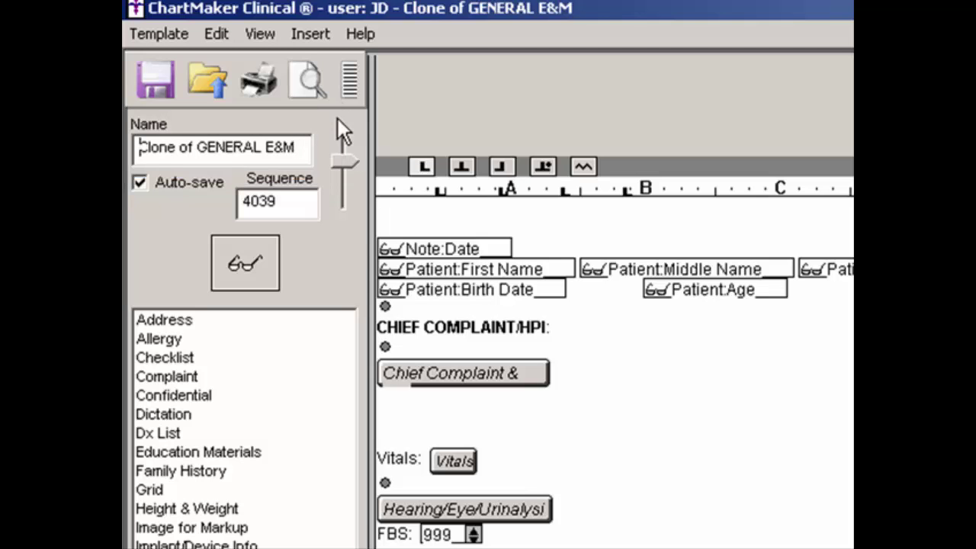
type("NEW")
key("Delete")
key("Delete")
key("Delete")
key("Delete")
key("Delete")
key("Delete")
key("Delete")
key("Delete")
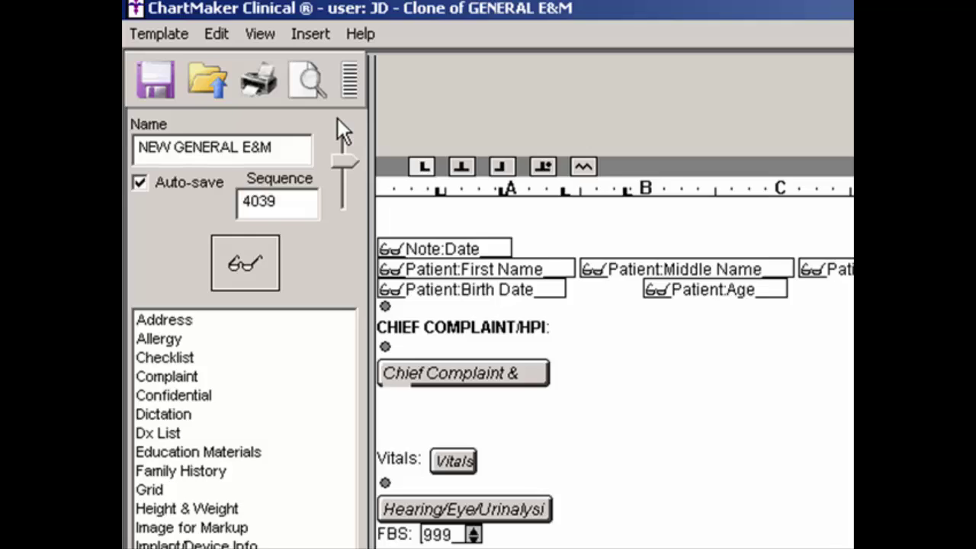